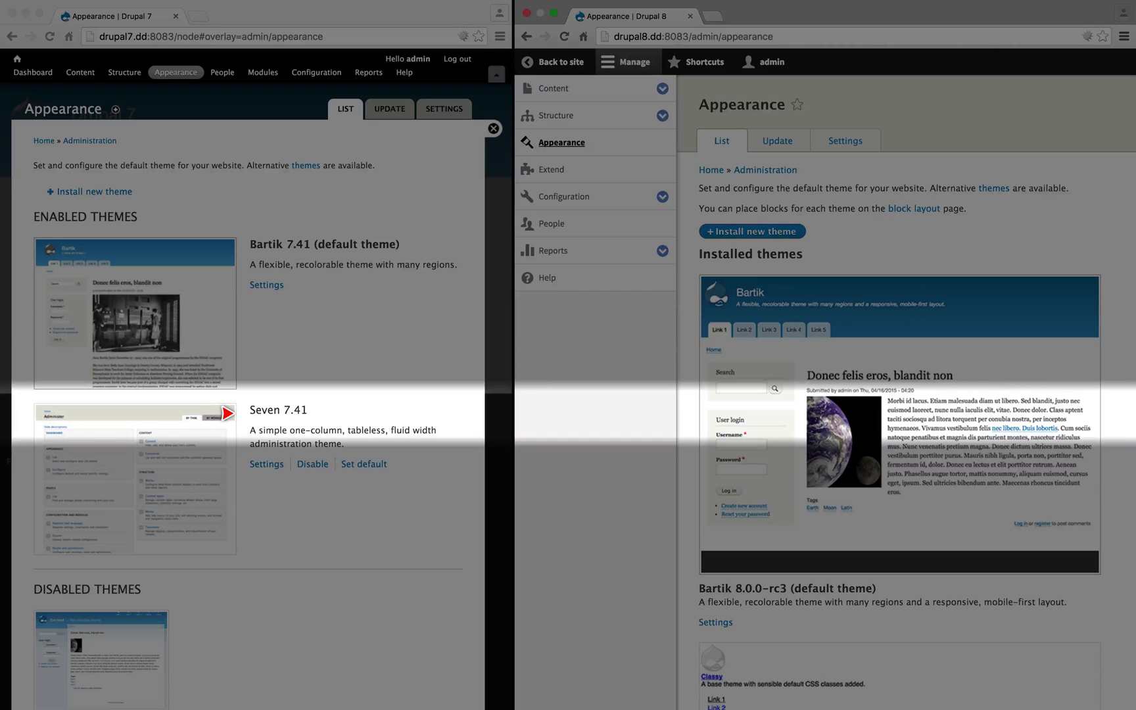
scroll(236, 413, down, 5)
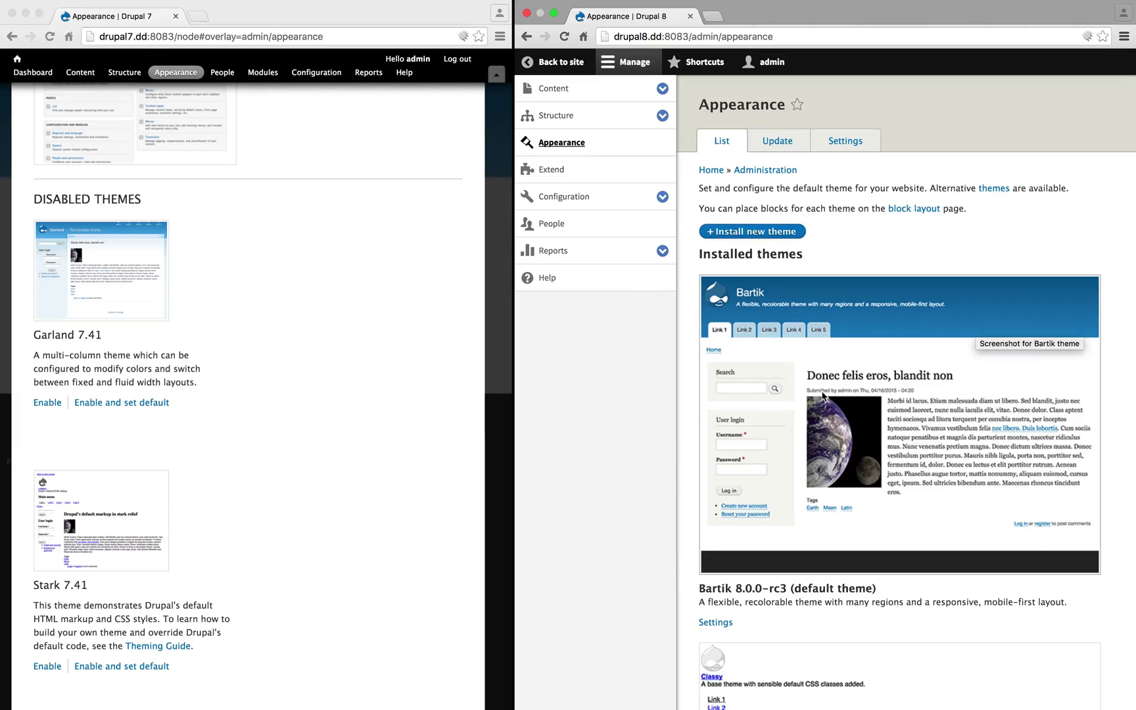
scroll(823, 397, down, 5)
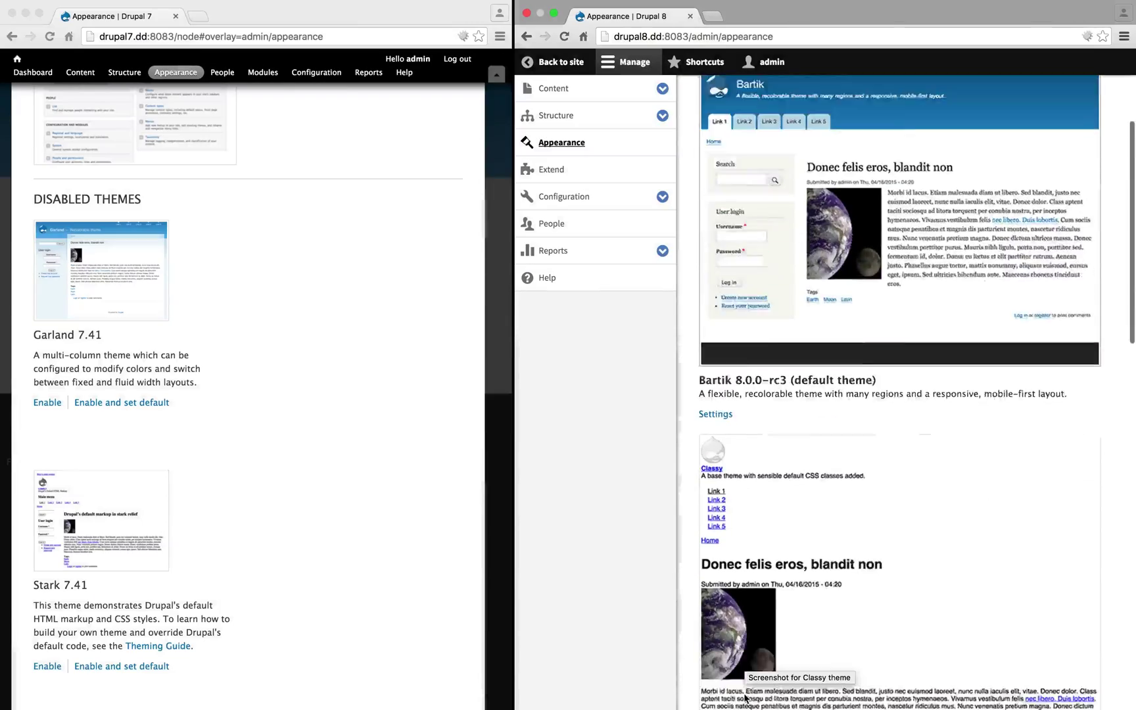
scroll(657, 522, down, 5)
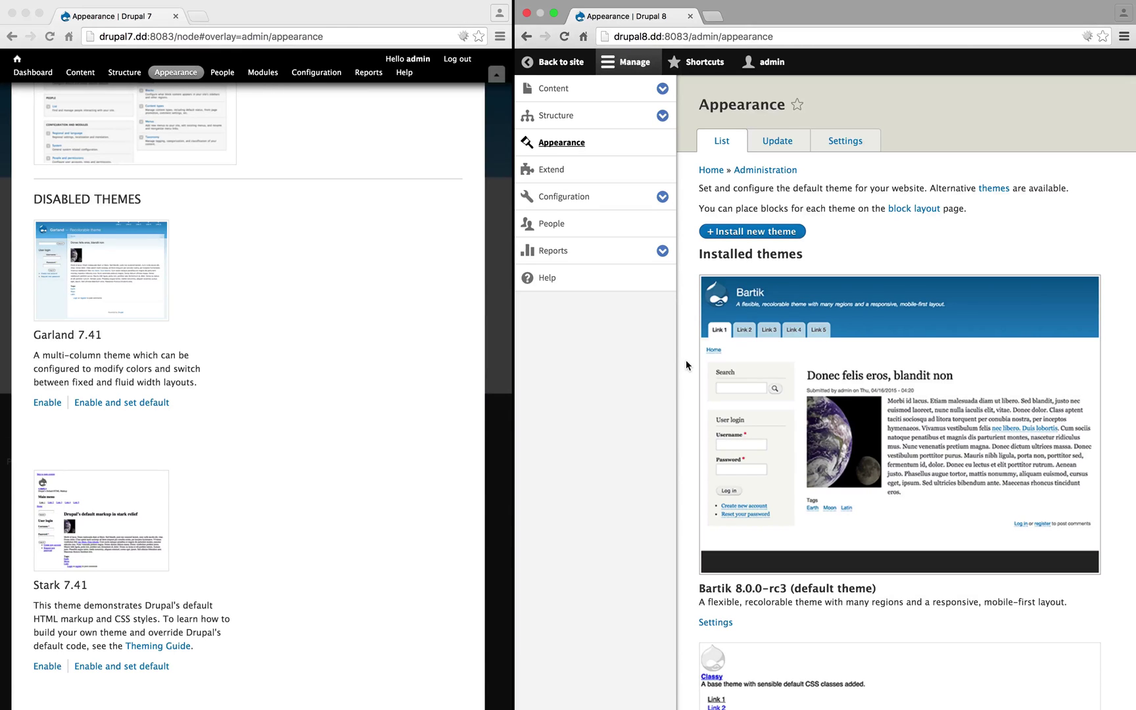
scroll(686, 362, down, 2)
scroll(685, 362, down, 3)
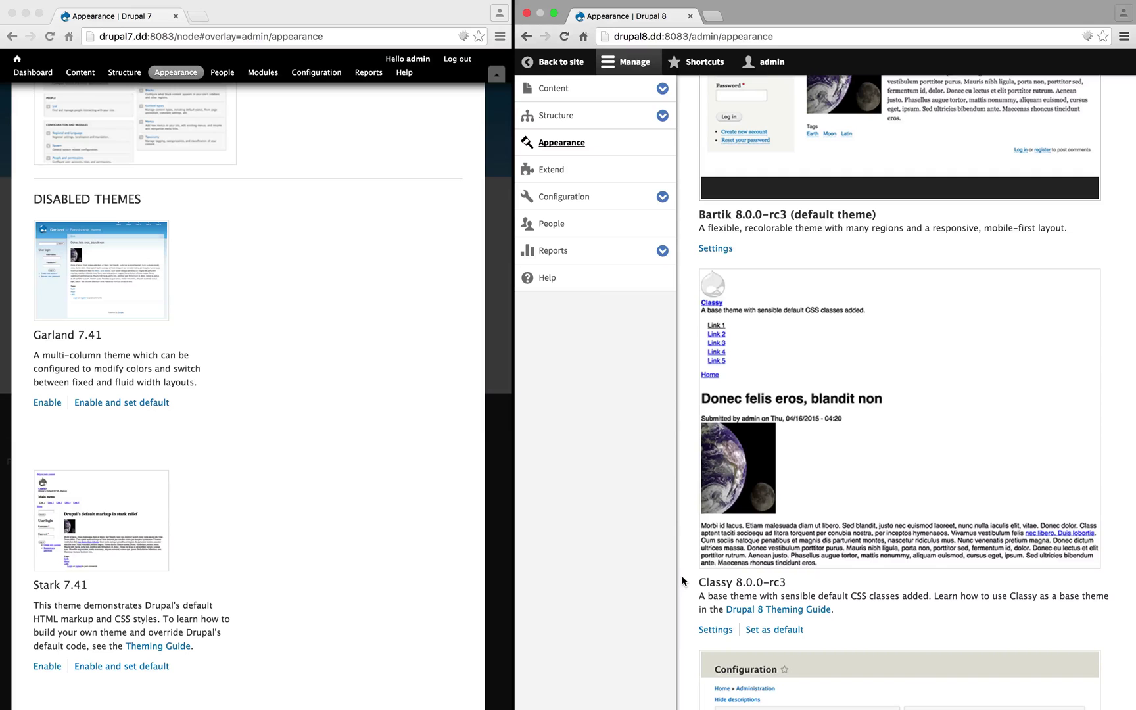
scroll(681, 581, down, 5)
scroll(682, 581, down, 5)
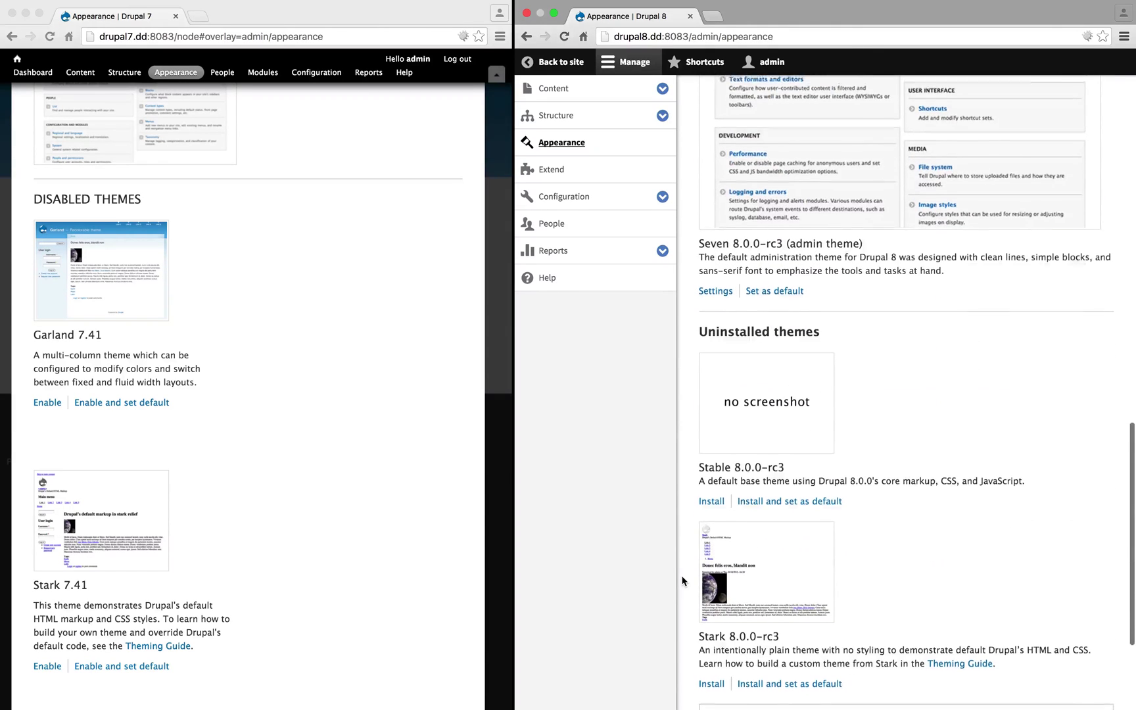